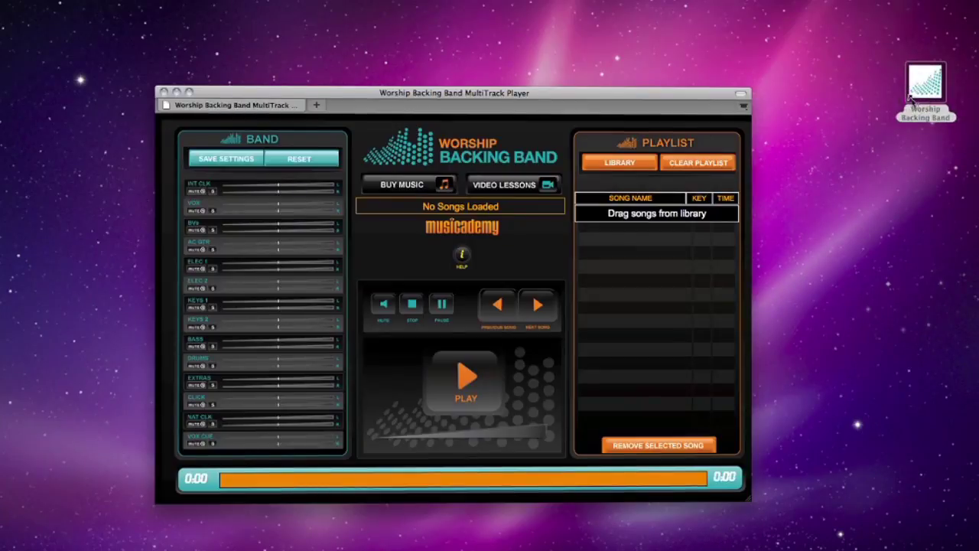
# Add Indescribable, Happy Day and Faithful One from the library to the playlist
pyautogui.click(620, 164)
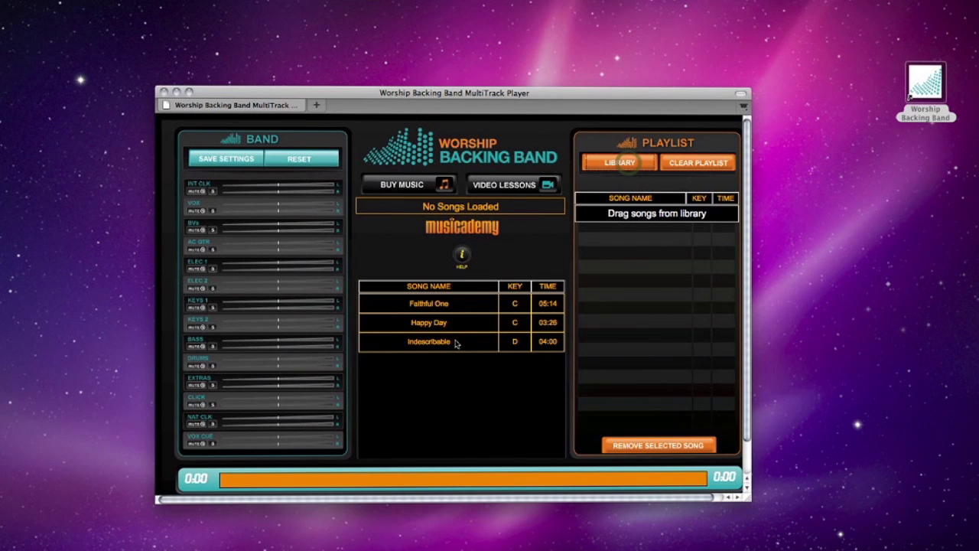
pyautogui.moveTo(455, 342); pyautogui.dragTo(666, 238)
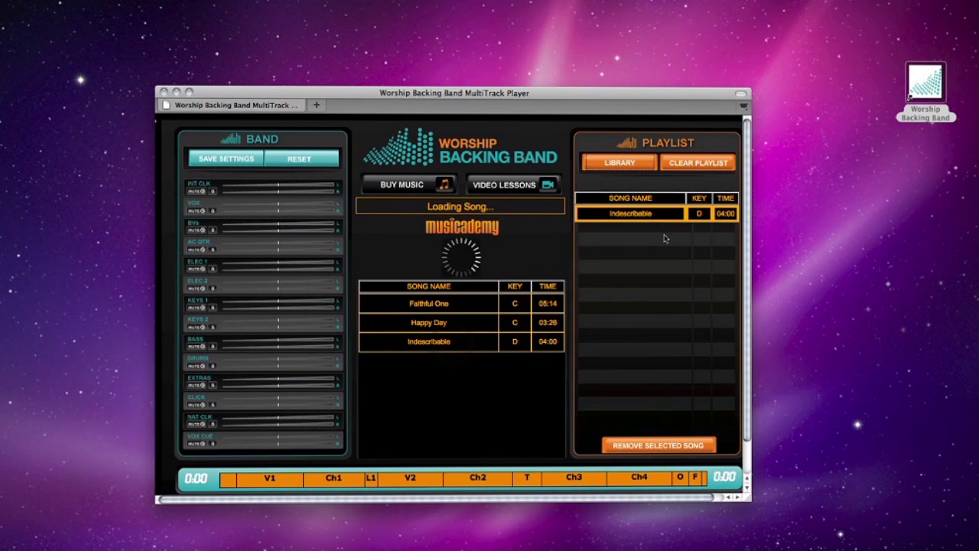
pyautogui.moveTo(489, 320); pyautogui.dragTo(680, 243)
pyautogui.moveTo(453, 304); pyautogui.dragTo(666, 262)
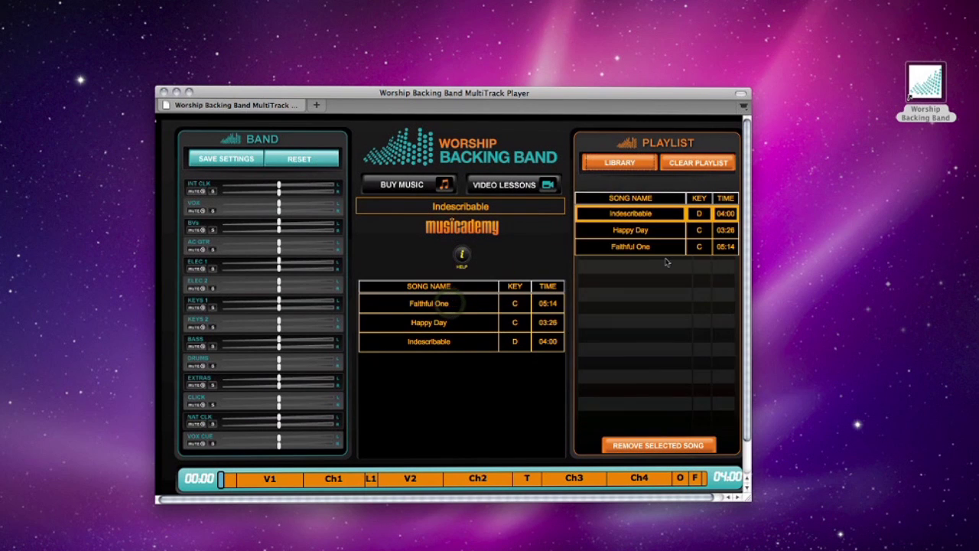
# Close the library, start Indescribable playing, unmute VOX and mute DRUMS
pyautogui.click(620, 162)
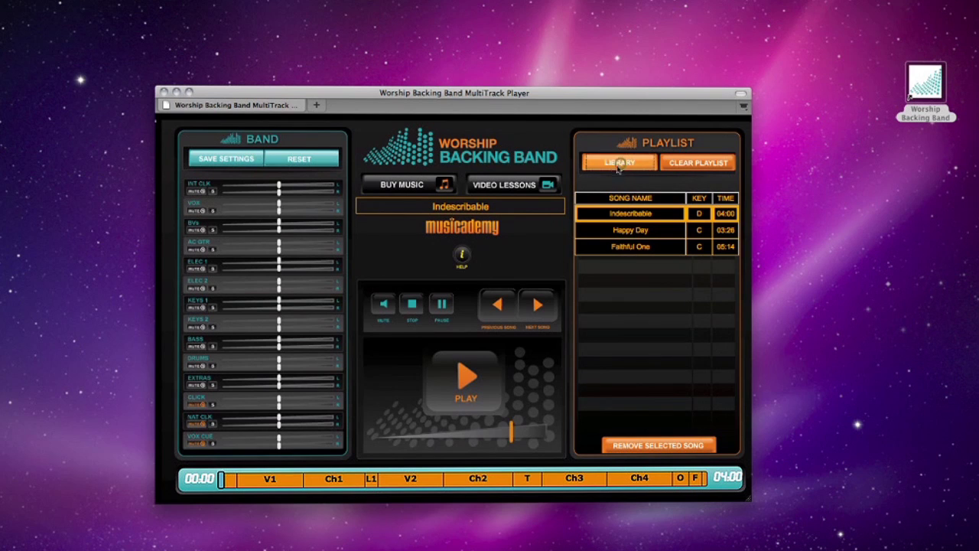
pyautogui.click(467, 374)
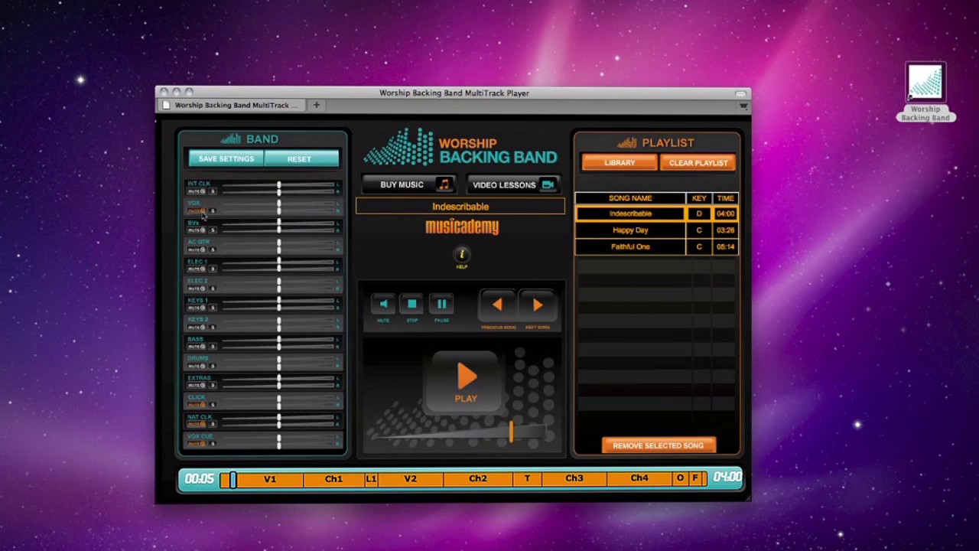
pyautogui.click(202, 211)
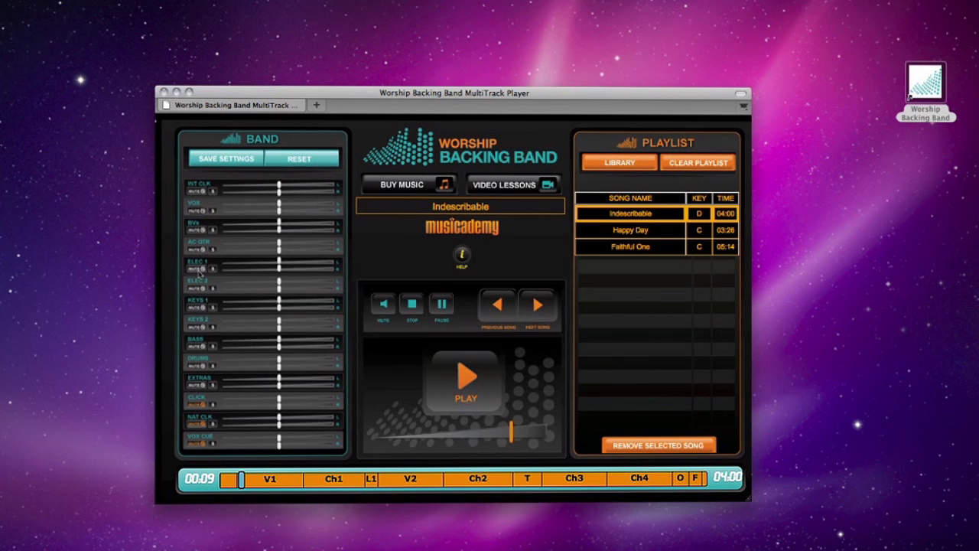
pyautogui.click(201, 367)
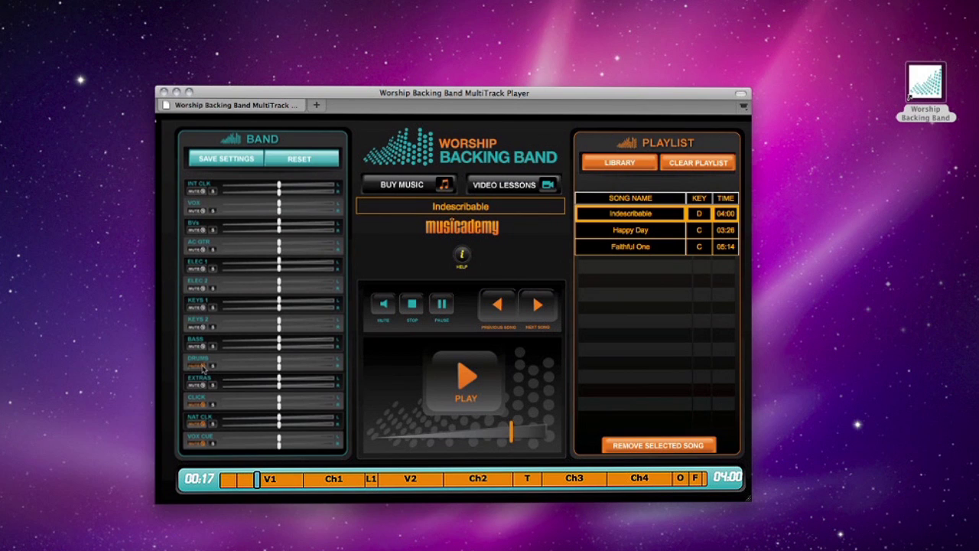
# Mute ELEC 1, ELEC 2, KEYS 1 and AC GTR, then reset all tracks to default
pyautogui.click(198, 269)
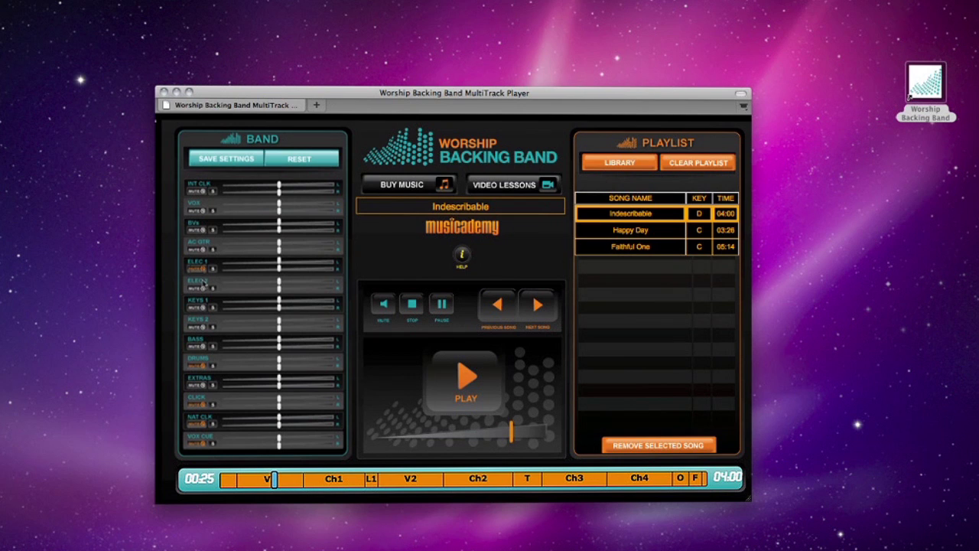
pyautogui.click(197, 289)
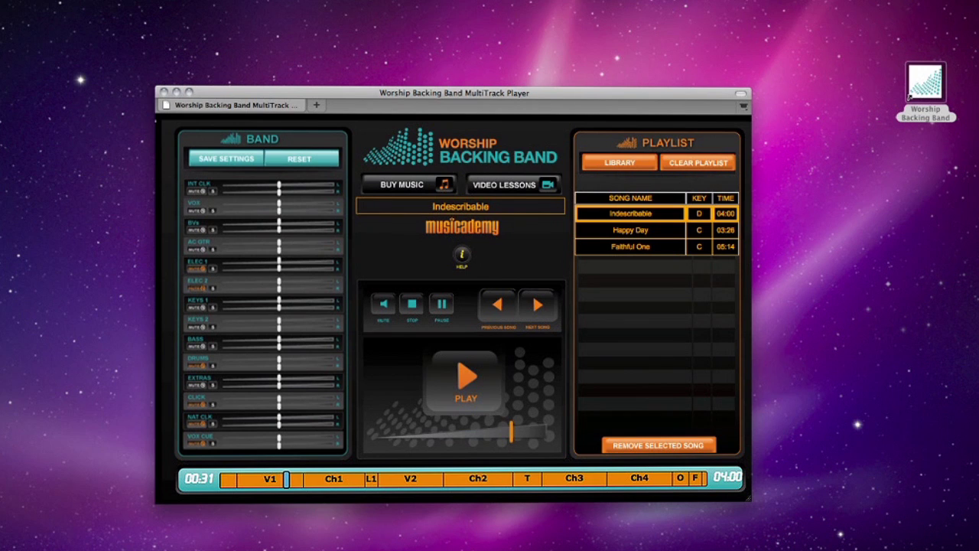
pyautogui.click(198, 308)
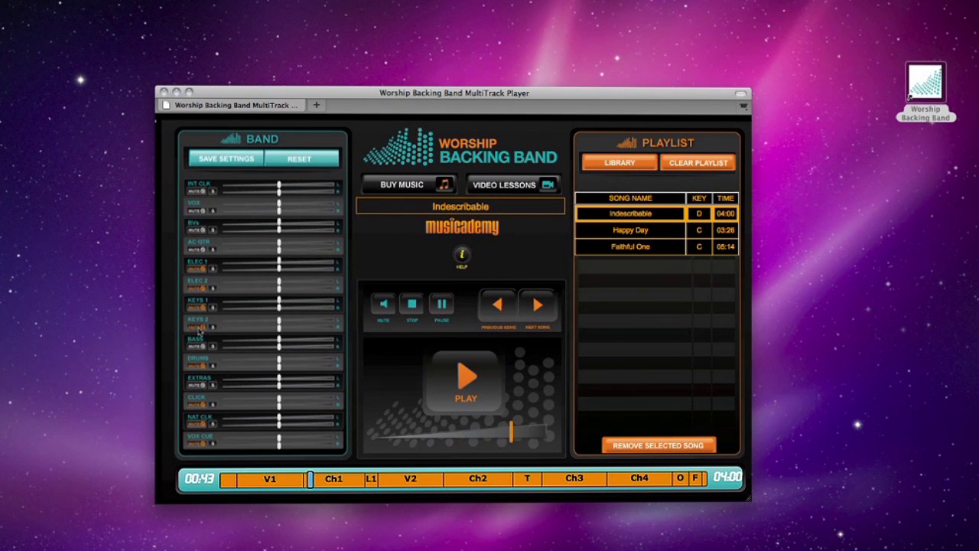
pyautogui.click(196, 249)
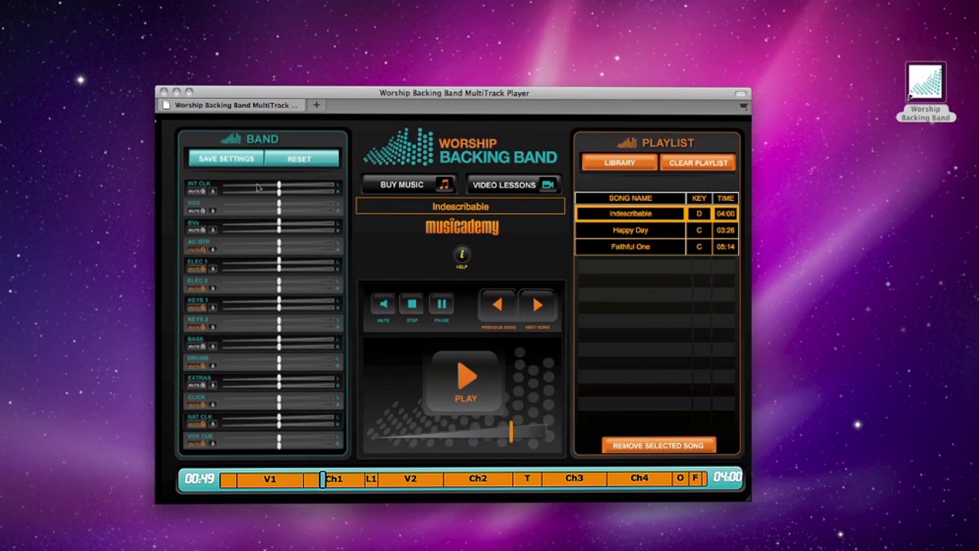
pyautogui.click(282, 157)
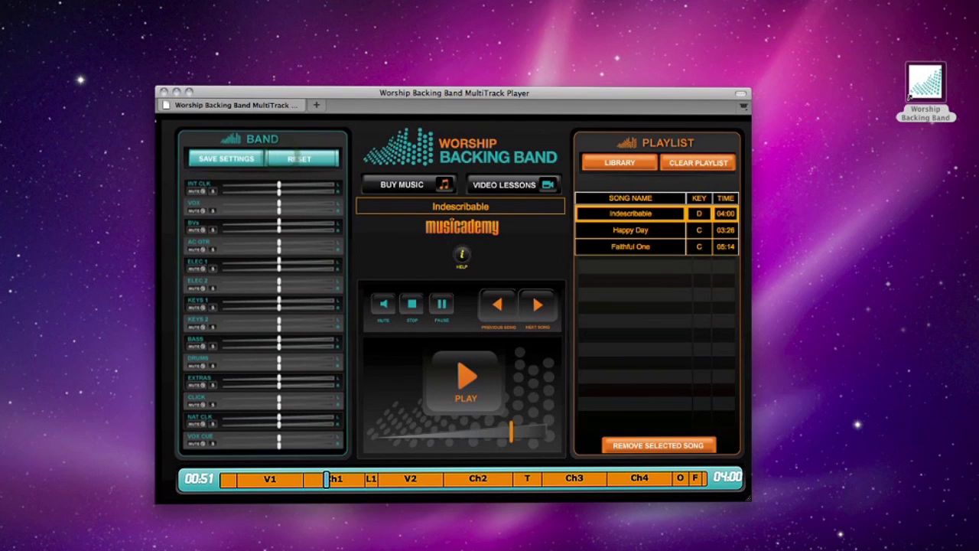
# Silence the VOX, ELEC 1, ELEC 2 and BASS tracks during Indescribable
pyautogui.click(197, 211)
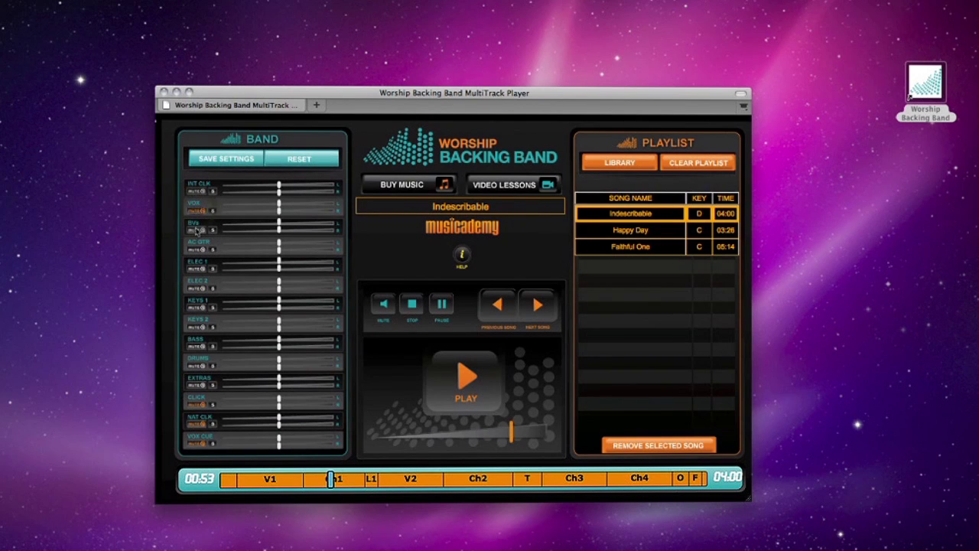
pyautogui.click(196, 267)
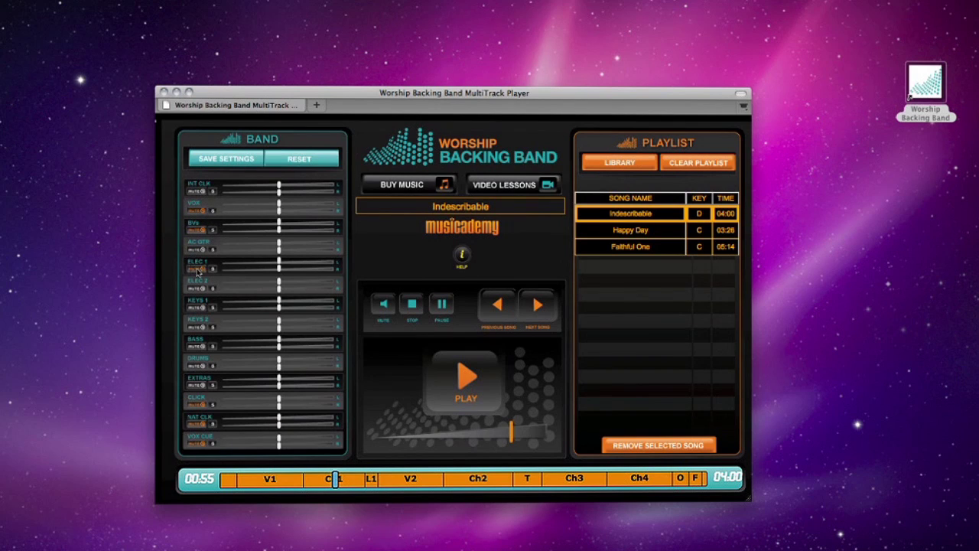
pyautogui.click(198, 288)
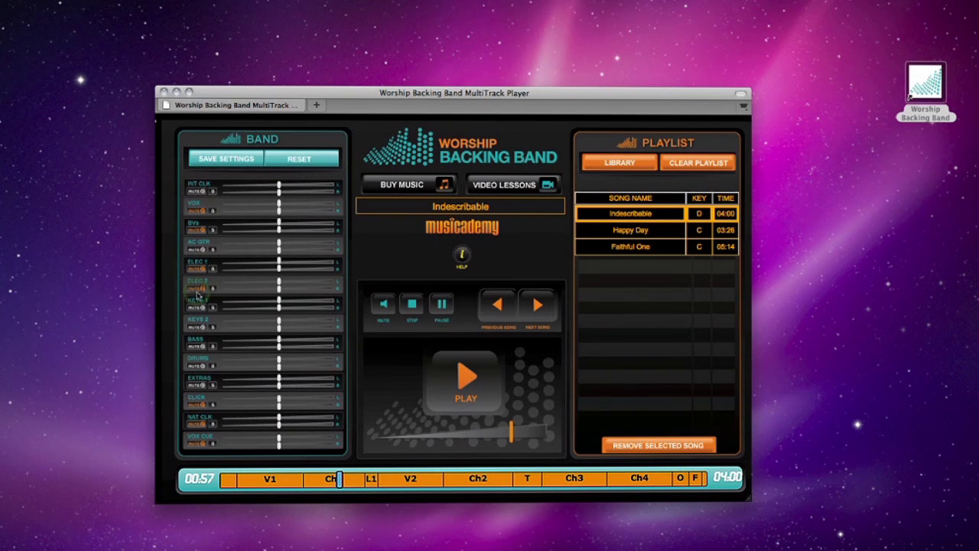
pyautogui.click(197, 346)
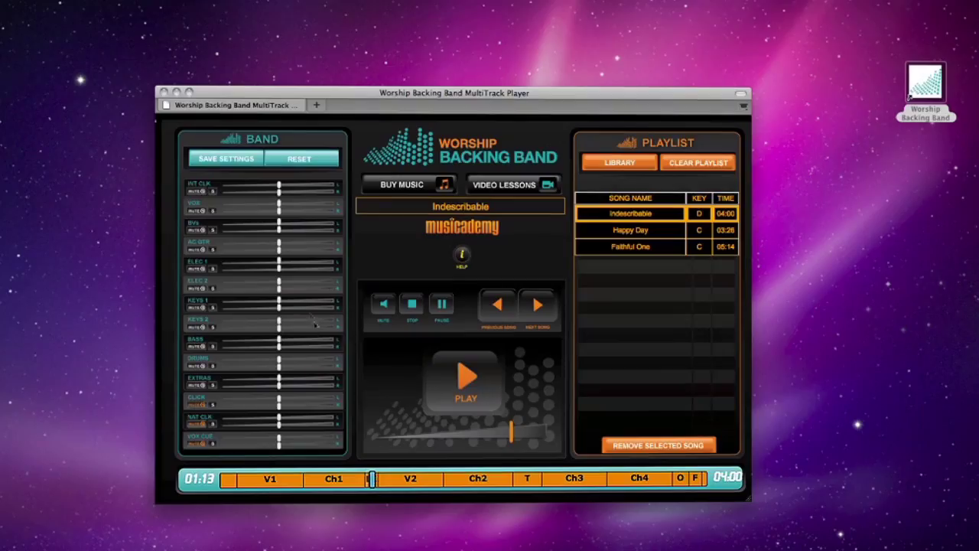
# Lower KEYS 1, raise ELEC 1 and ELEC 2, reset, then mute NAT CLK and pan CLICK fully left
pyautogui.moveTo(279, 301); pyautogui.dragTo(252, 300)
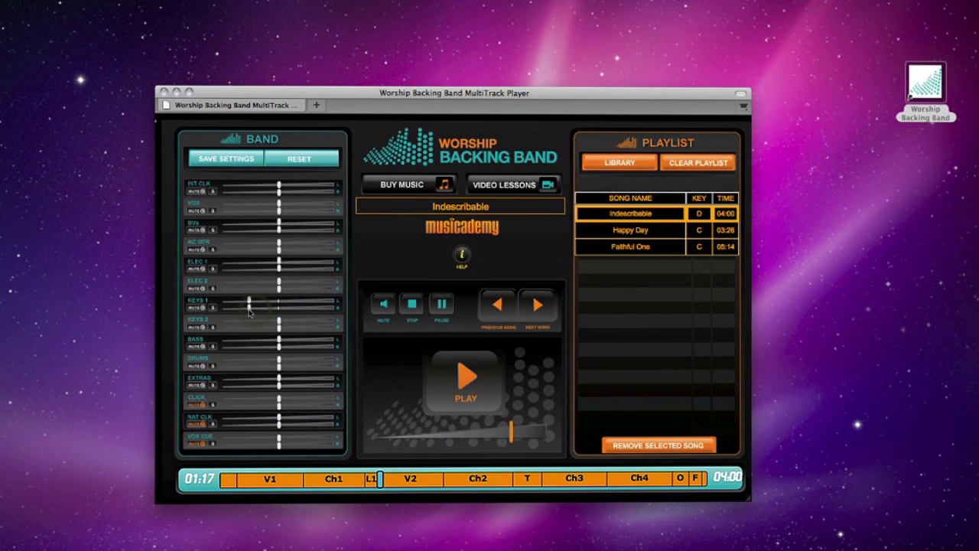
pyautogui.moveTo(279, 262); pyautogui.dragTo(312, 260)
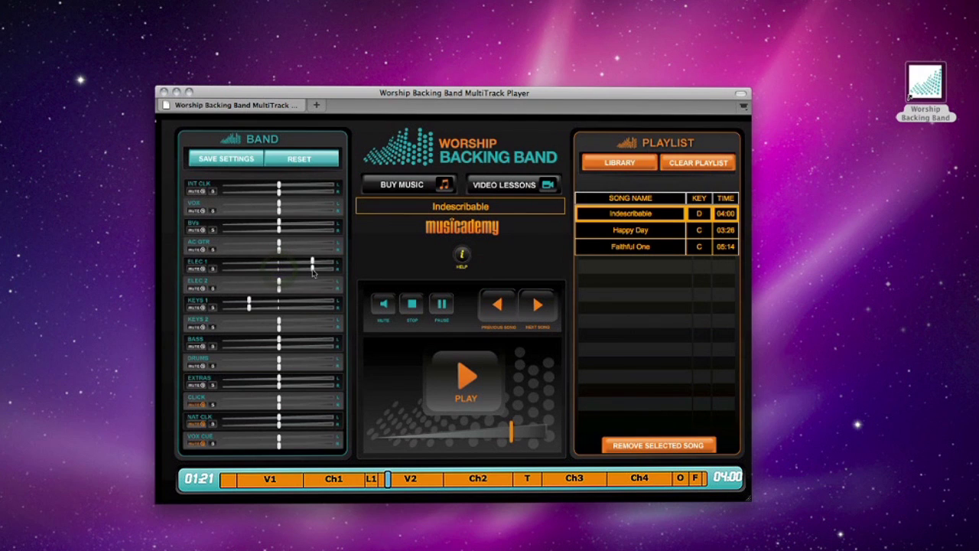
pyautogui.moveTo(291, 285); pyautogui.dragTo(310, 283)
pyautogui.click(298, 159)
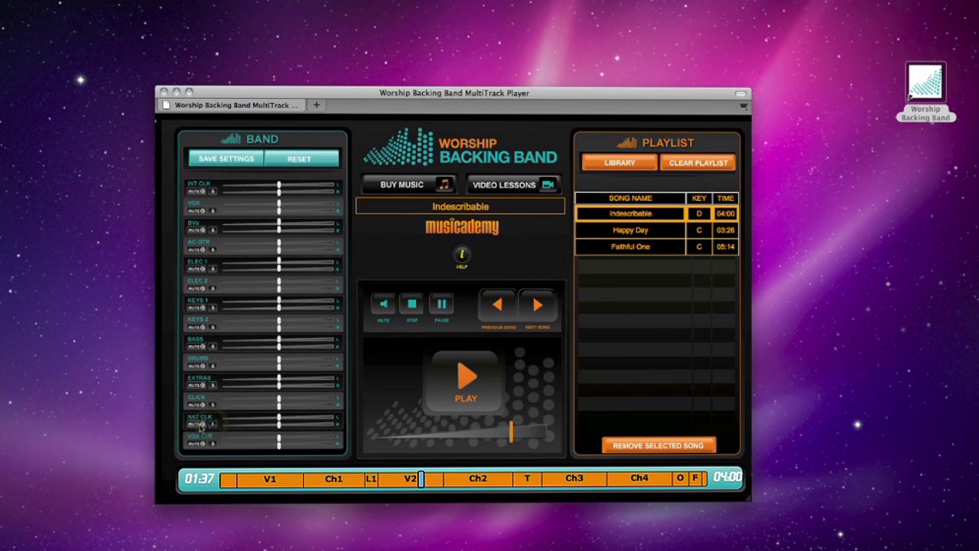
pyautogui.click(197, 423)
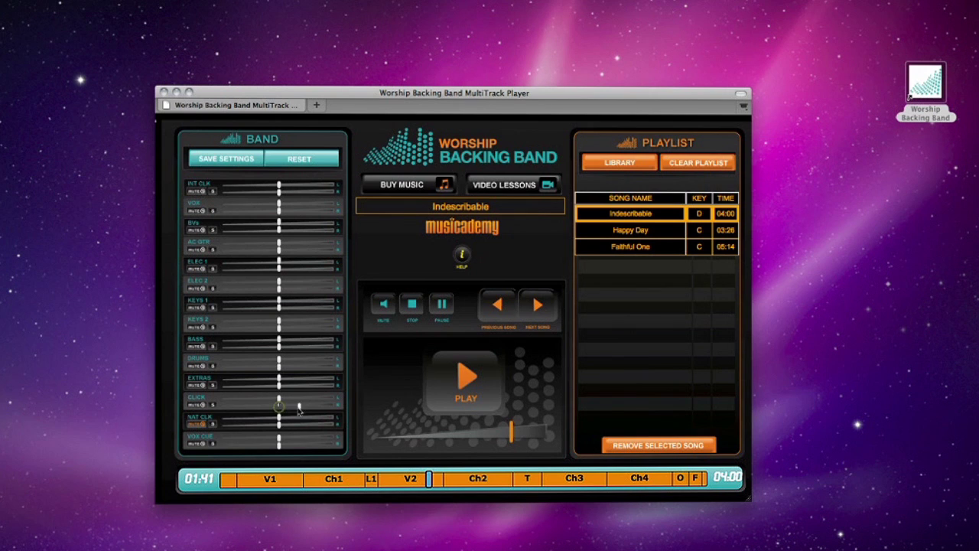
pyautogui.moveTo(278, 403); pyautogui.dragTo(218, 406)
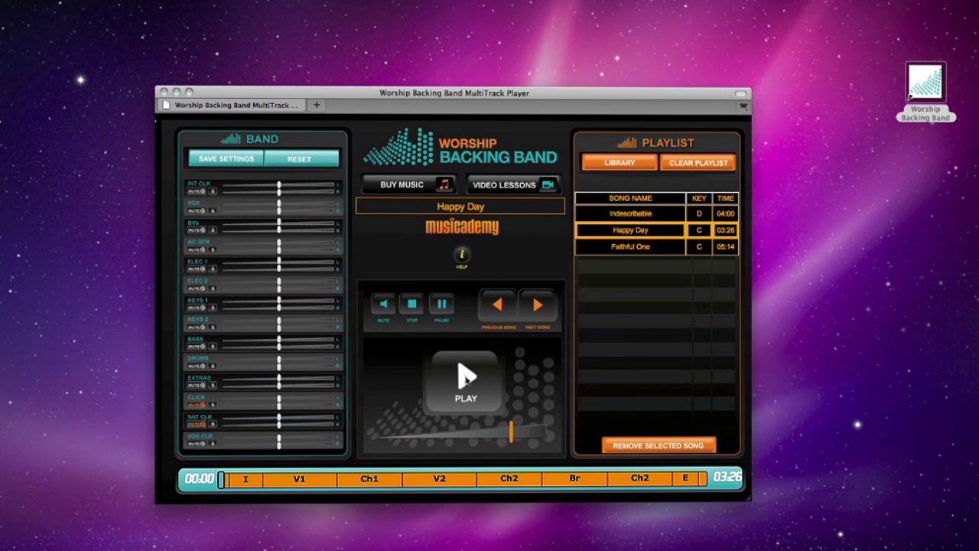
# Start Happy Day playing
pyautogui.click(466, 374)
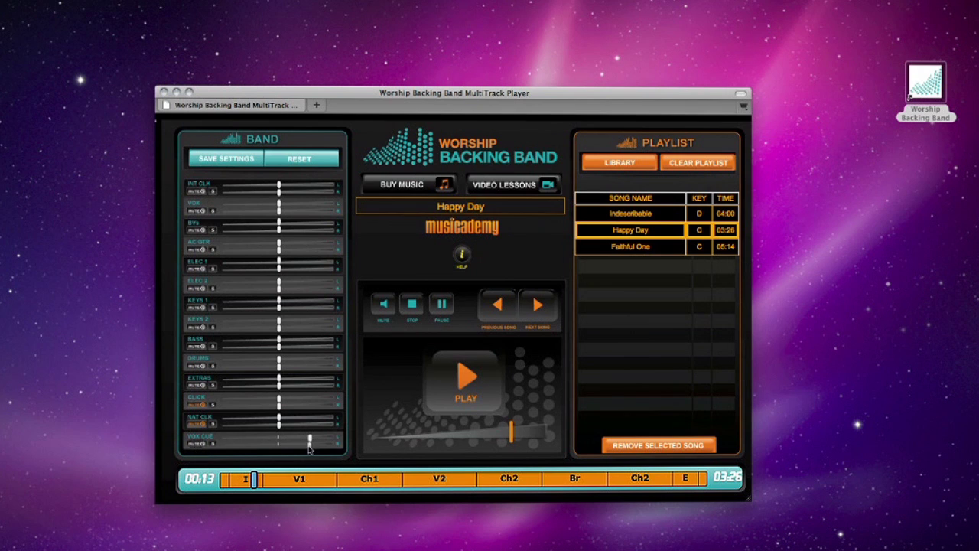
# Pan VOX CUE and CLICK fully to one side and DRUMS and ELEC 2 to the other
pyautogui.moveTo(310, 448); pyautogui.dragTo(209, 440)
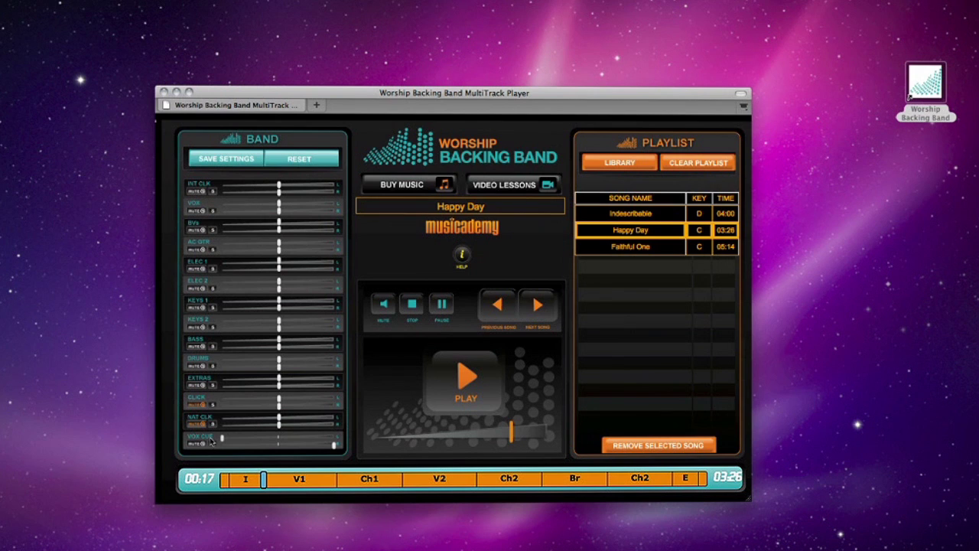
pyautogui.moveTo(280, 406); pyautogui.dragTo(221, 400)
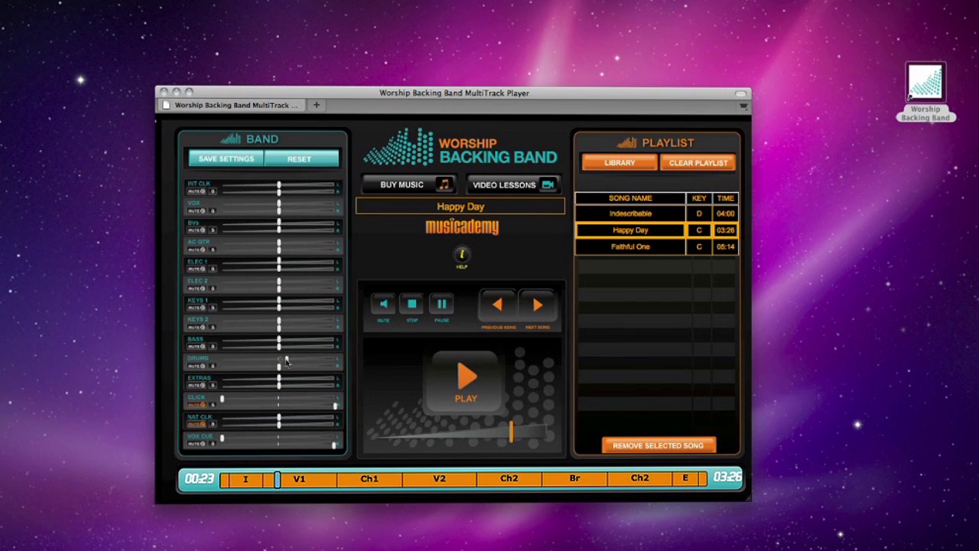
pyautogui.moveTo(286, 362); pyautogui.dragTo(222, 367)
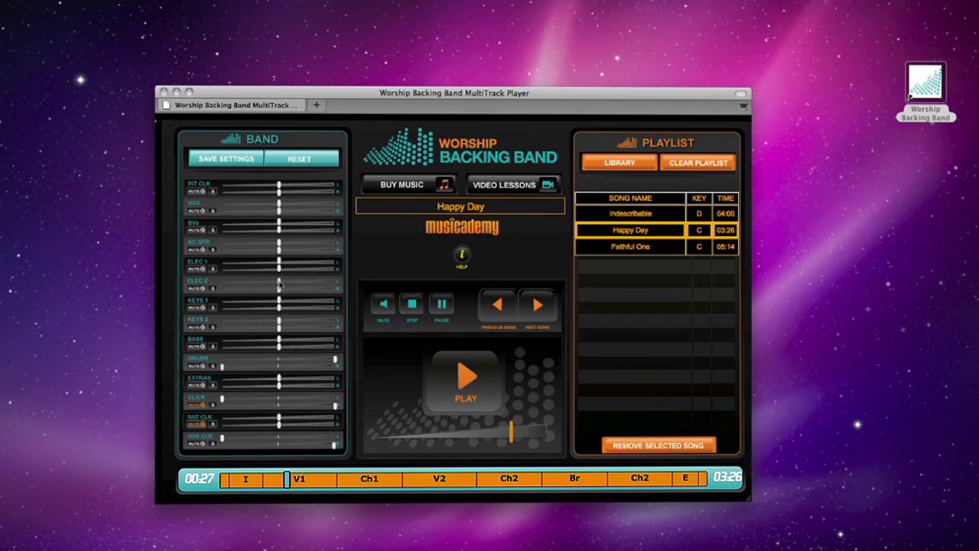
pyautogui.moveTo(279, 288); pyautogui.dragTo(220, 293)
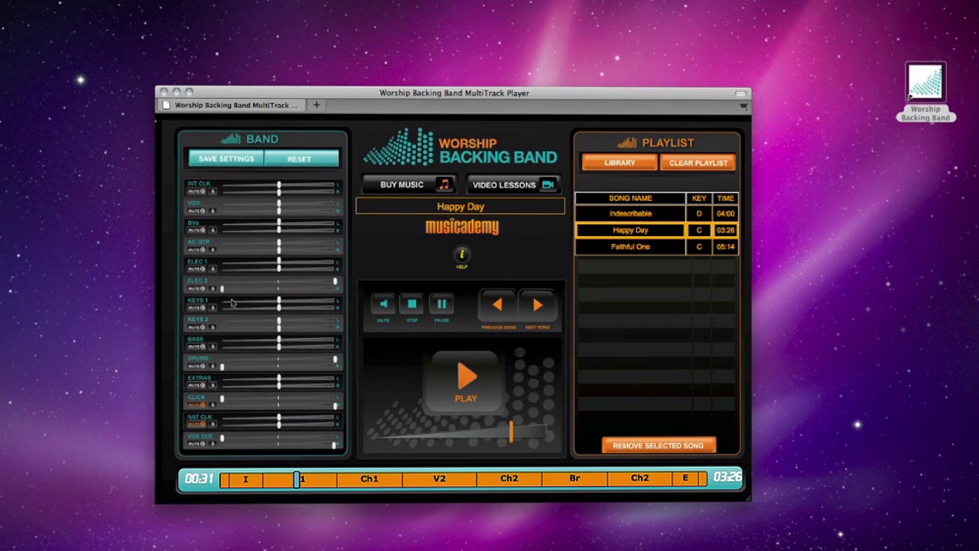
# Reset the mix, lower the VOX level, then reset again to restore default levels
pyautogui.click(302, 165)
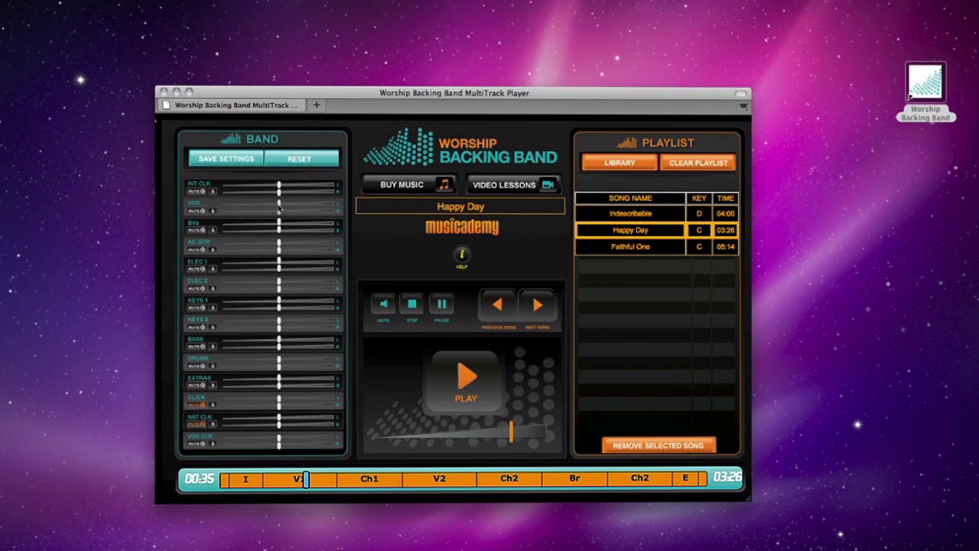
pyautogui.moveTo(279, 204); pyautogui.dragTo(244, 203)
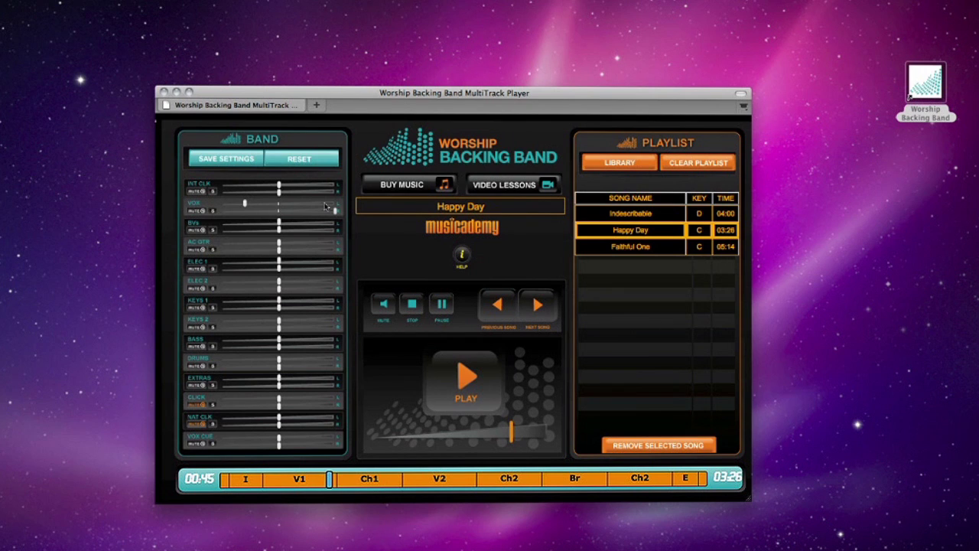
pyautogui.click(300, 159)
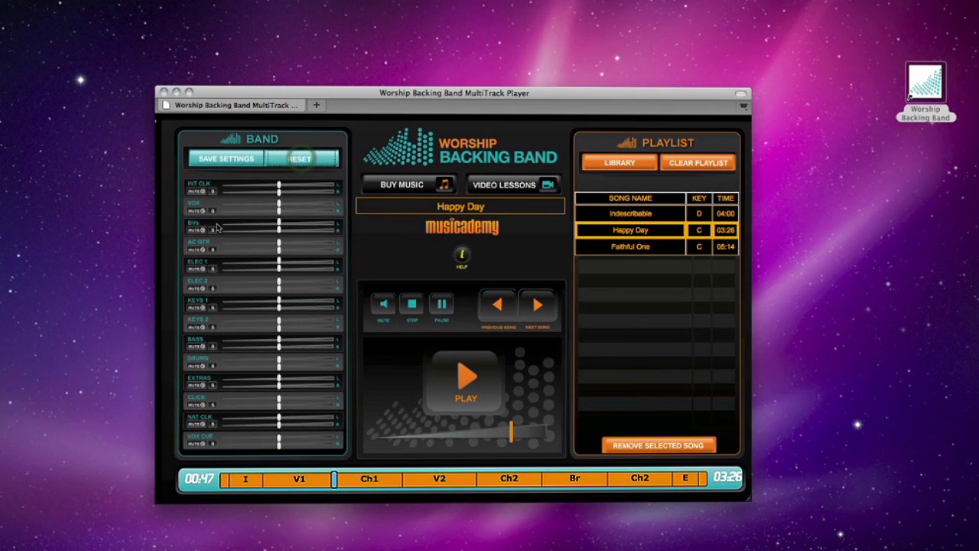